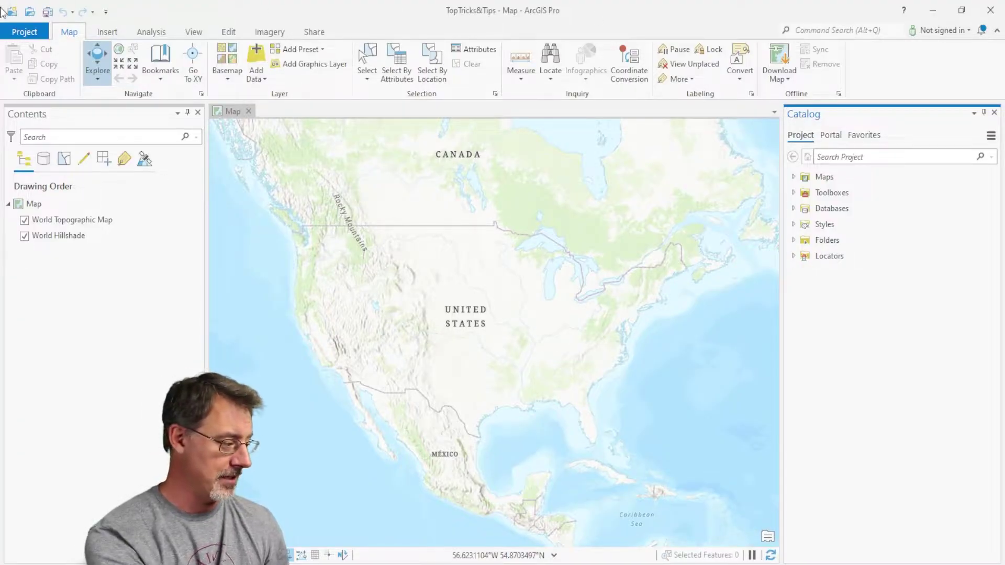
Set the Application Theme in General options from Light to Dark
click(24, 32)
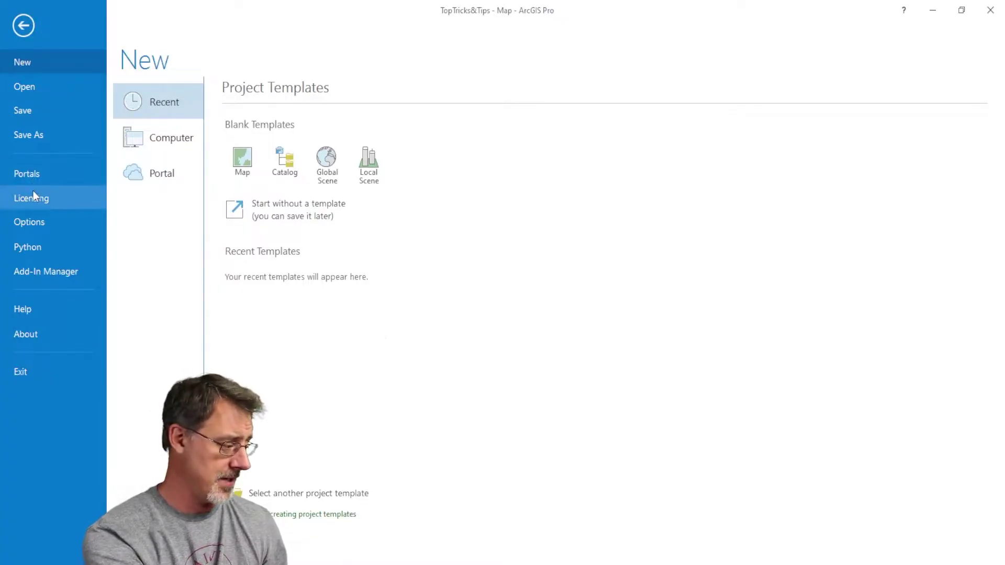
click(33, 221)
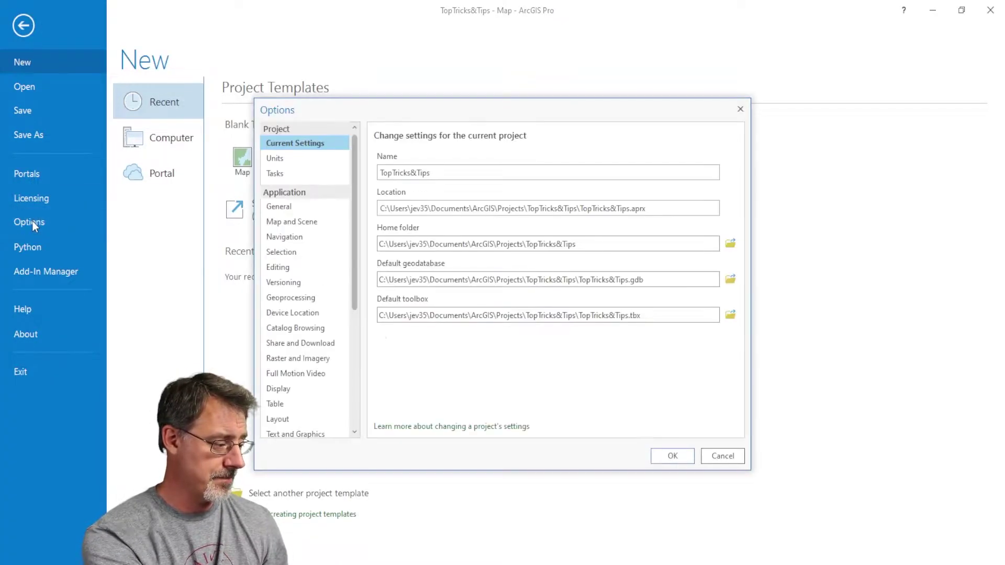
click(266, 208)
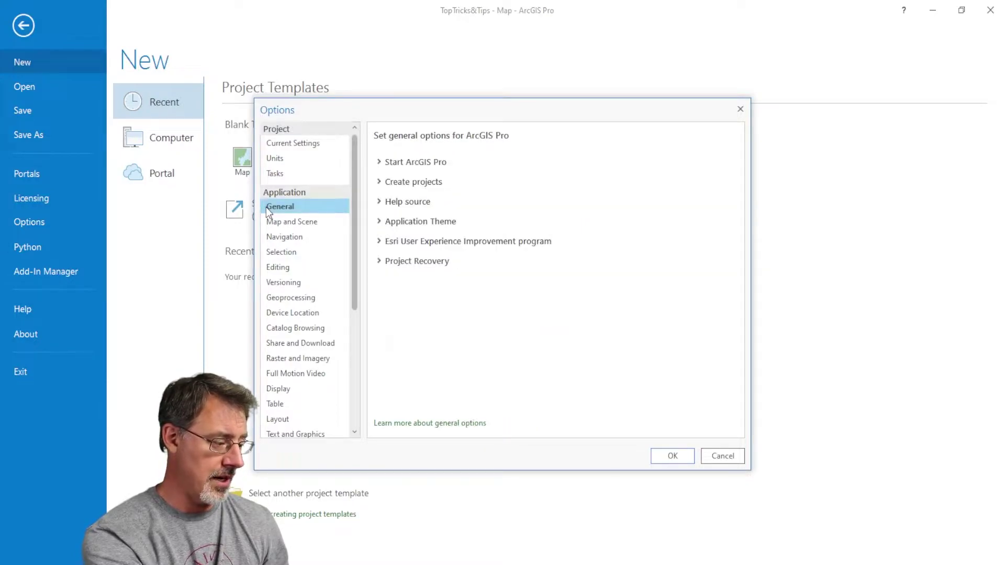
click(383, 225)
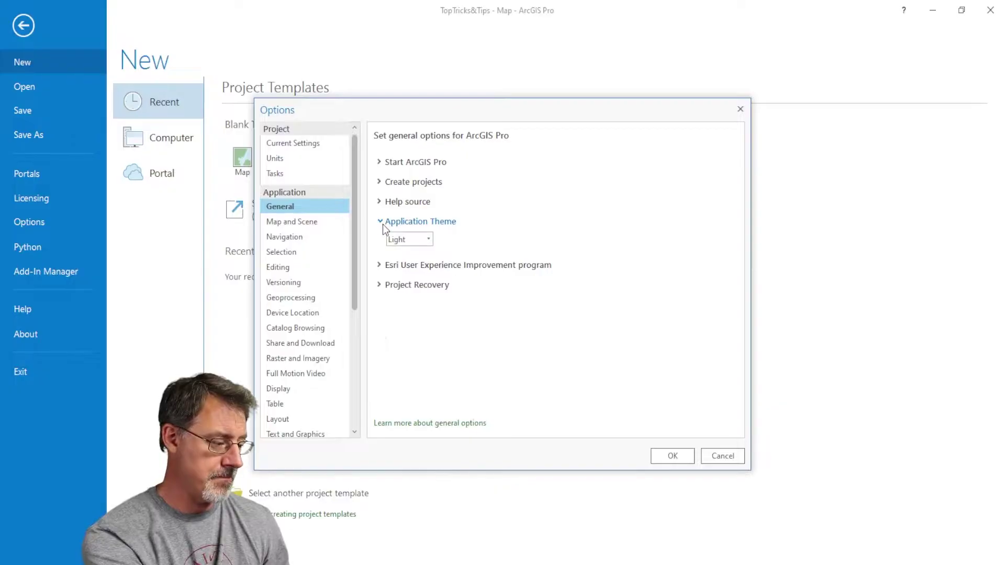
click(428, 239)
click(415, 267)
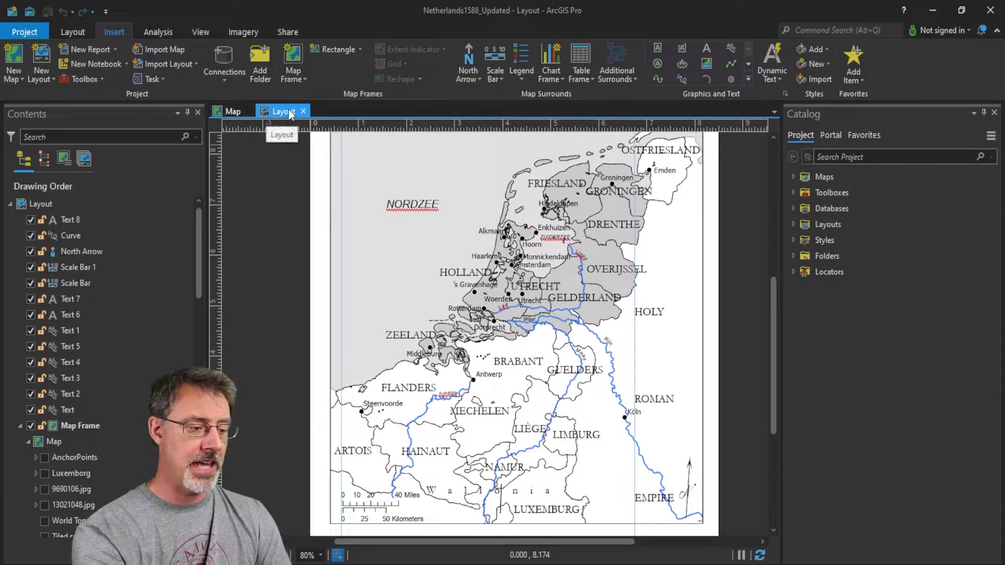
Pan the Netherlands map to the northern provinces, then insert a new blank map, Map1
click(234, 111)
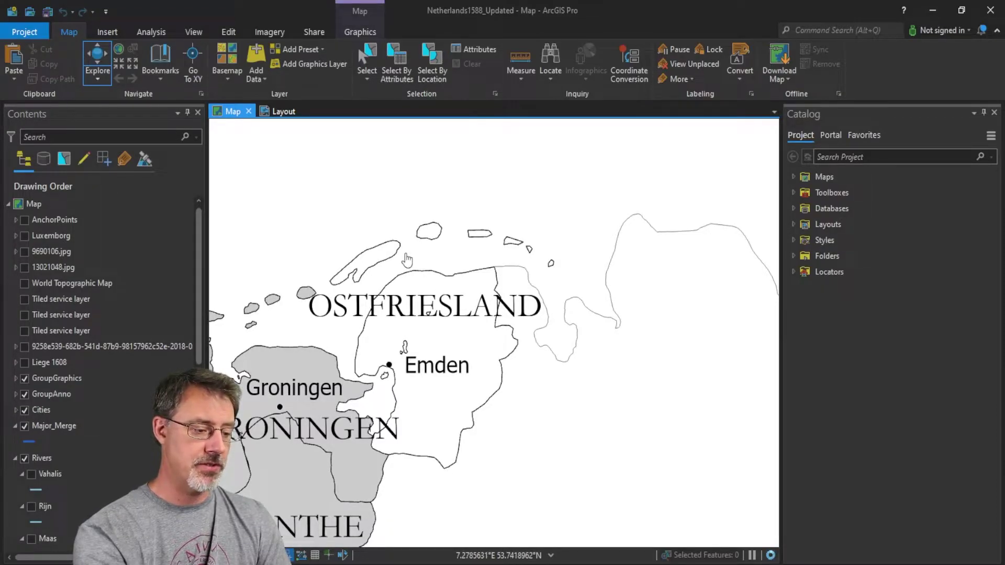
drag(407, 260, 735, 54)
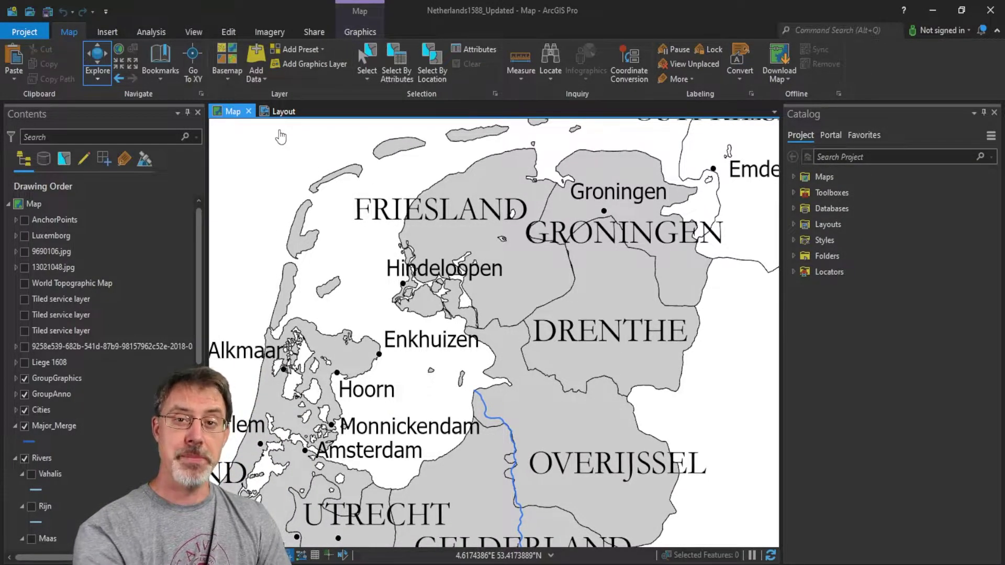
click(105, 32)
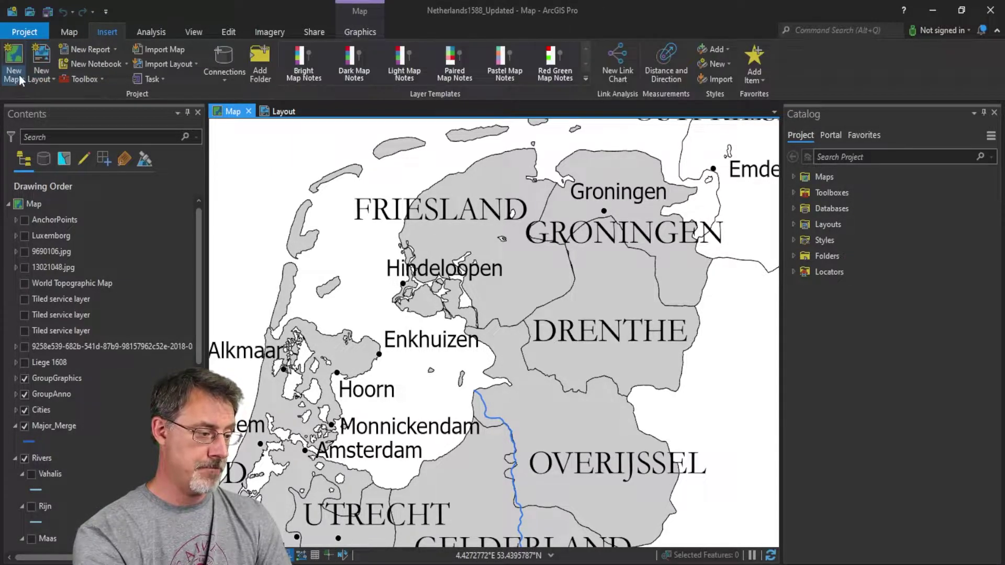
click(19, 75)
click(30, 106)
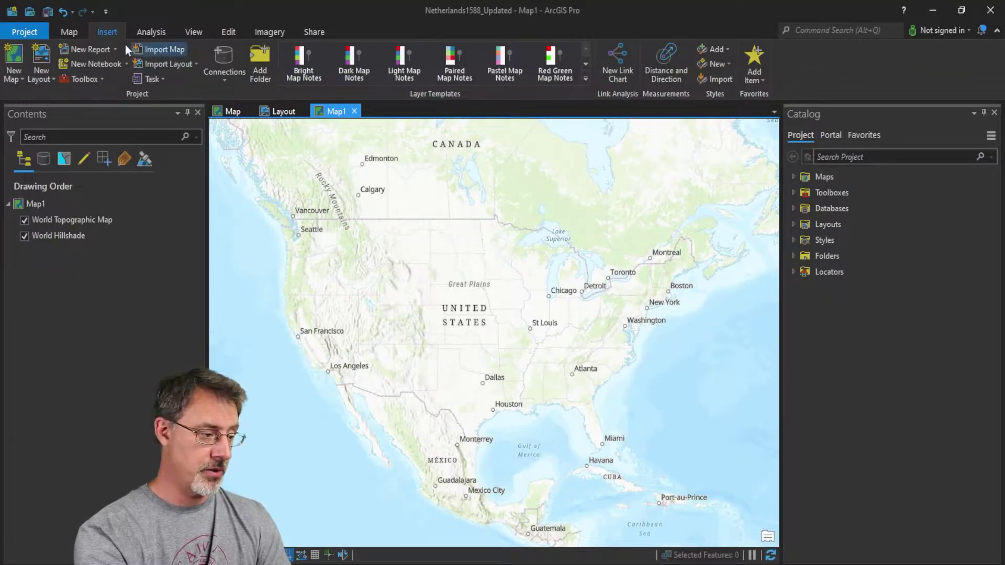
Switch Map1's basemap to Imagery Hybrid and auto-hide the Catalog pane
click(63, 33)
click(229, 71)
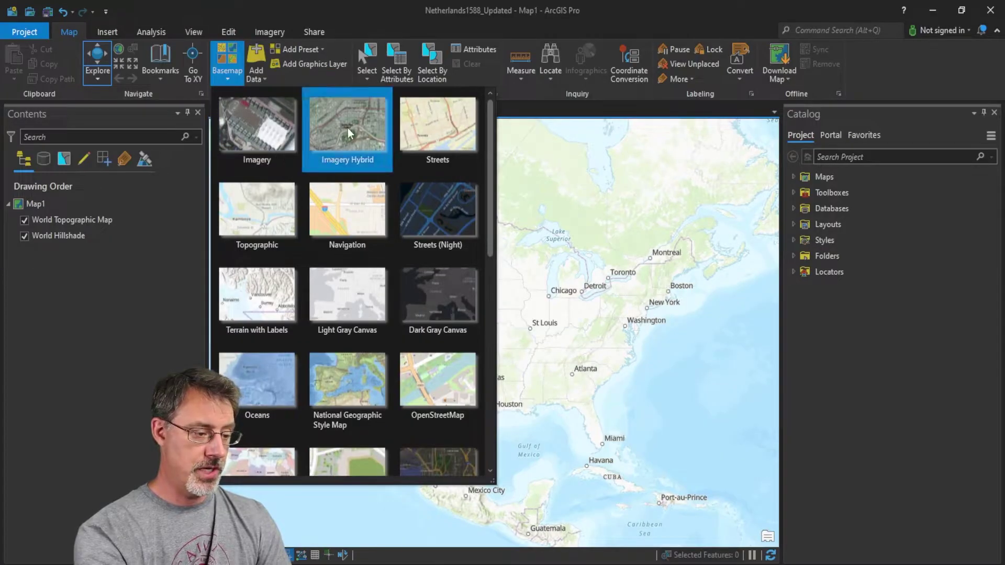
click(348, 127)
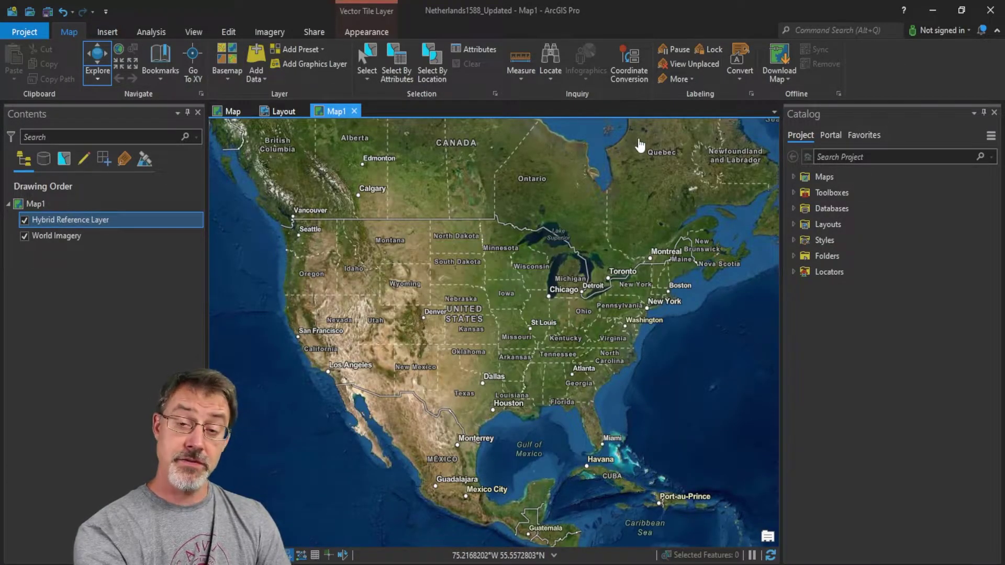
click(984, 114)
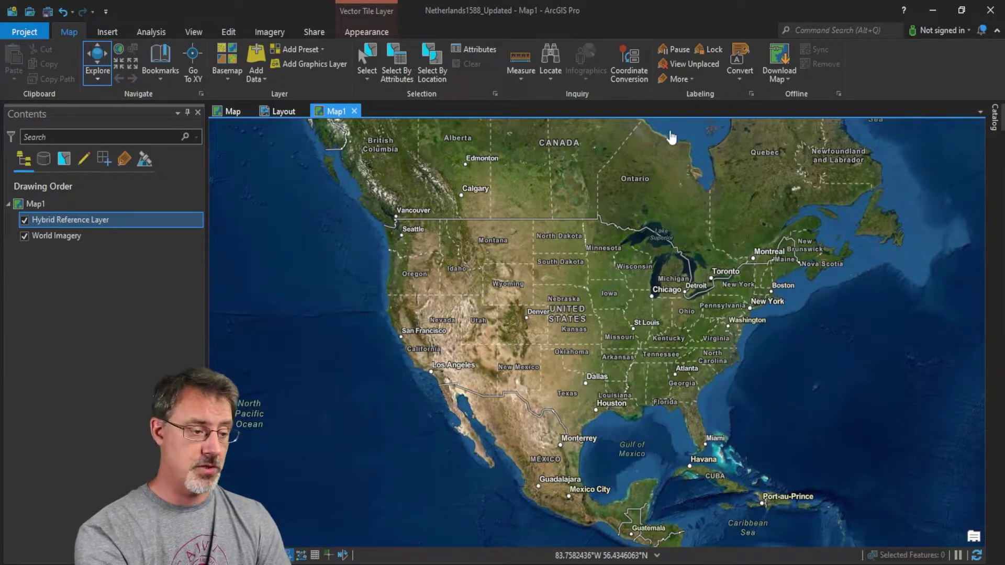
Dock Map1 to the right of the Netherlands map and bring up the Link Views choices
drag(337, 111, 621, 333)
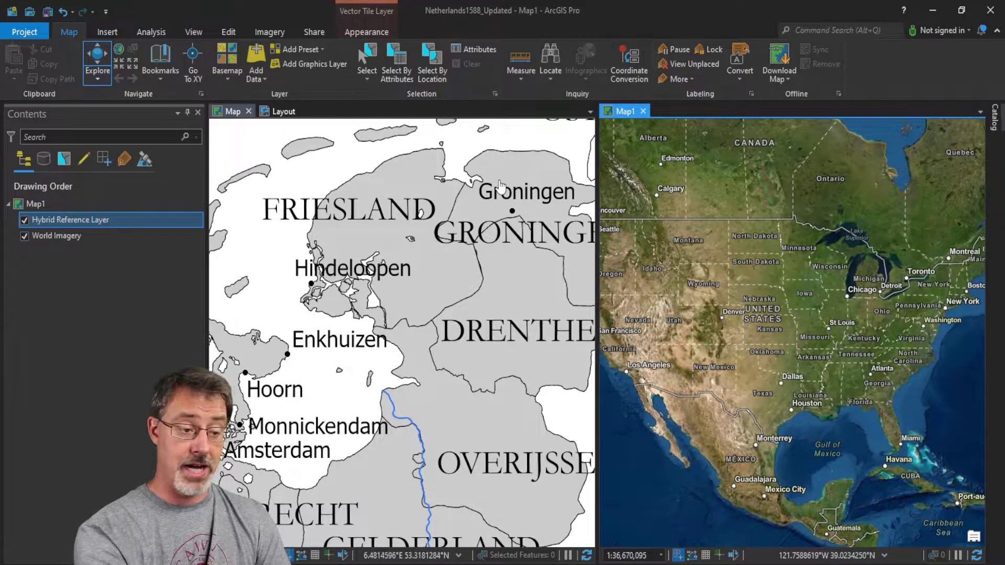
click(231, 112)
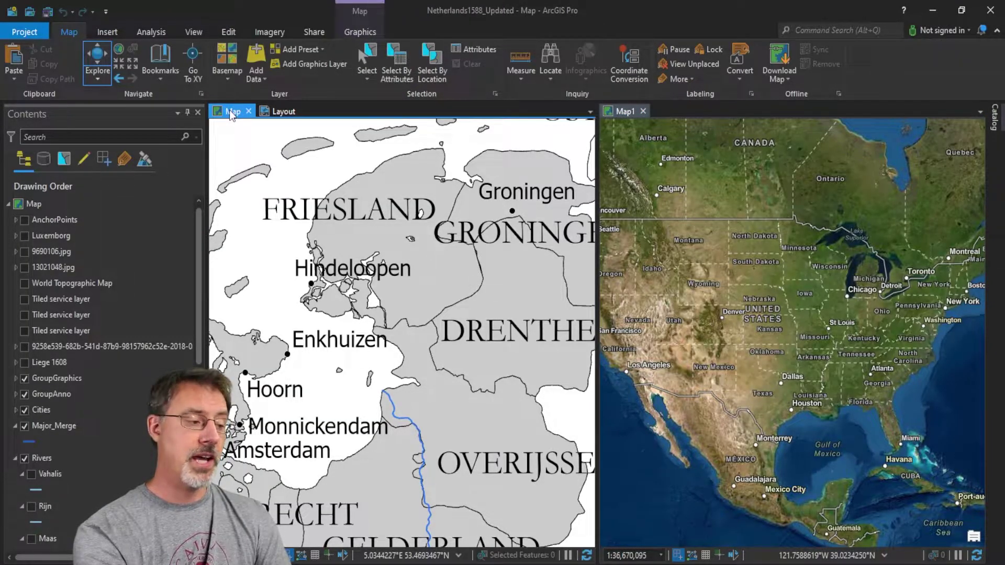
click(195, 32)
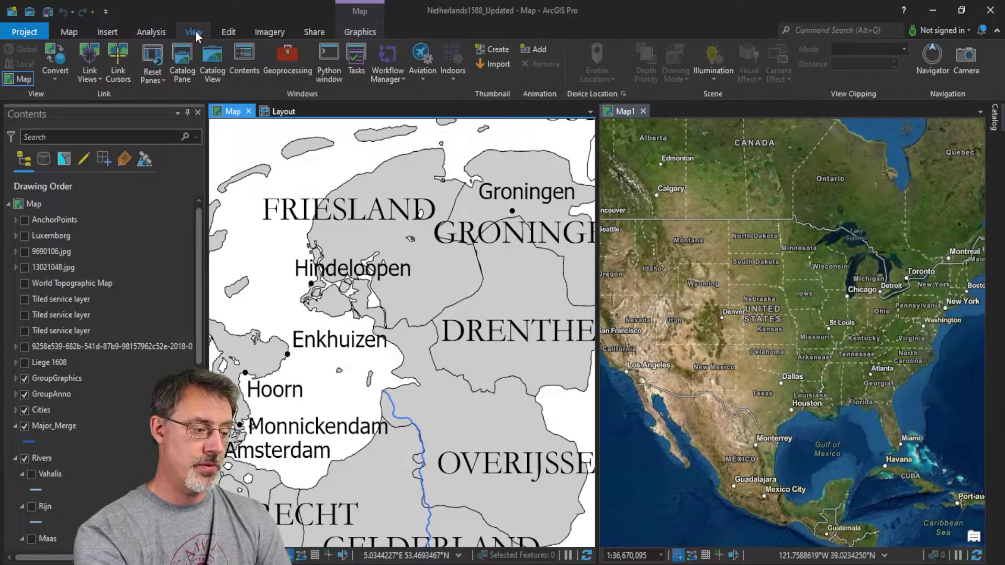
click(99, 77)
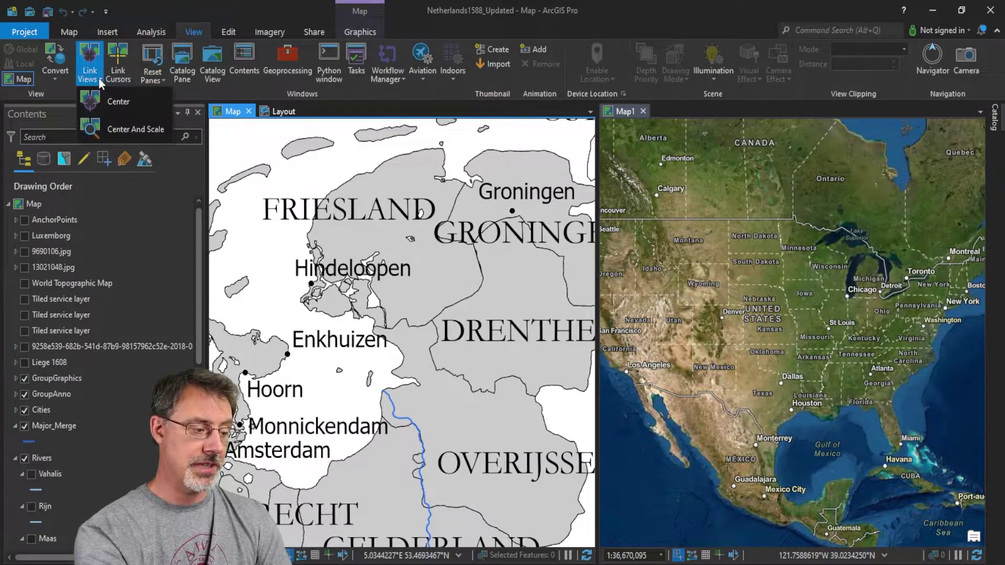
Link the views by Center And Scale and pan the Netherlands map to confirm Map1 follows
click(113, 128)
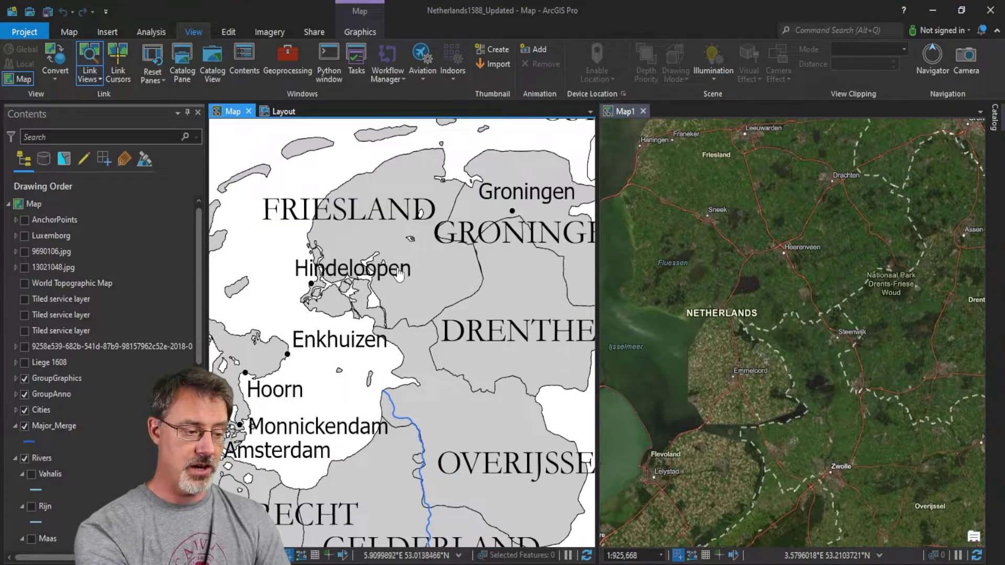
drag(392, 274, 426, 305)
drag(447, 345, 390, 269)
drag(462, 226, 479, 366)
drag(361, 252, 458, 215)
drag(453, 349, 400, 280)
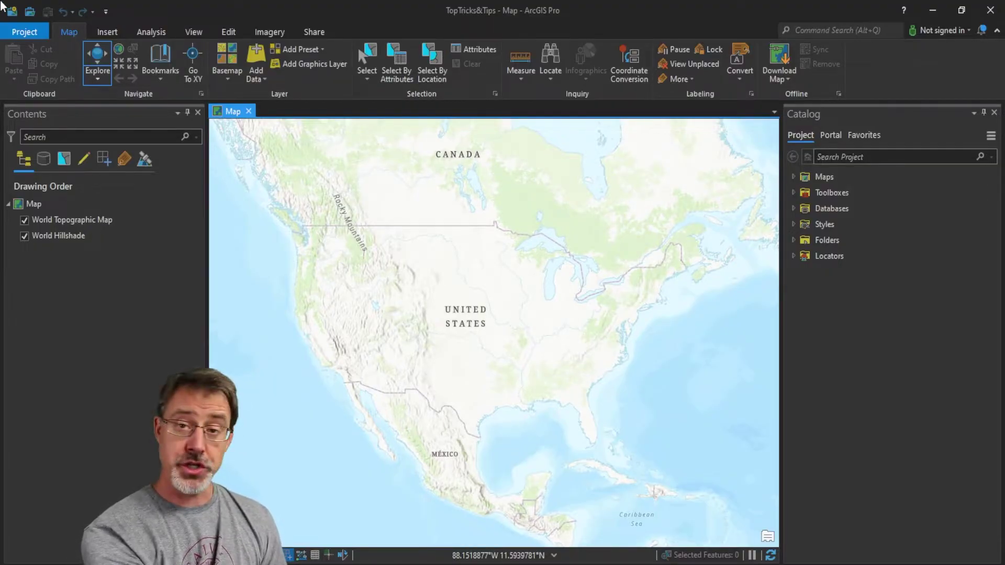
Add the GIS_DATA folder to Catalog Favorites and bring up its context menu
click(104, 34)
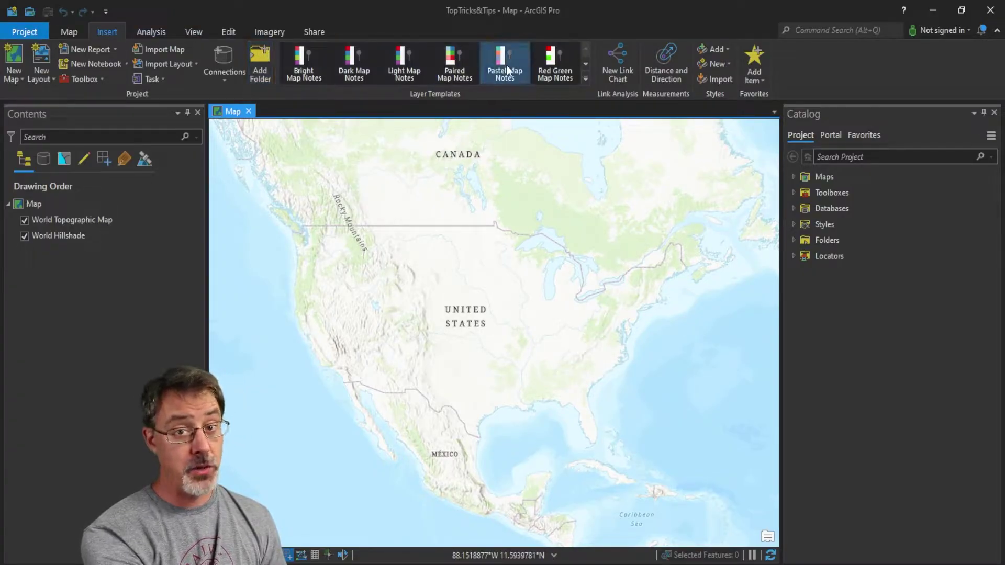
click(763, 79)
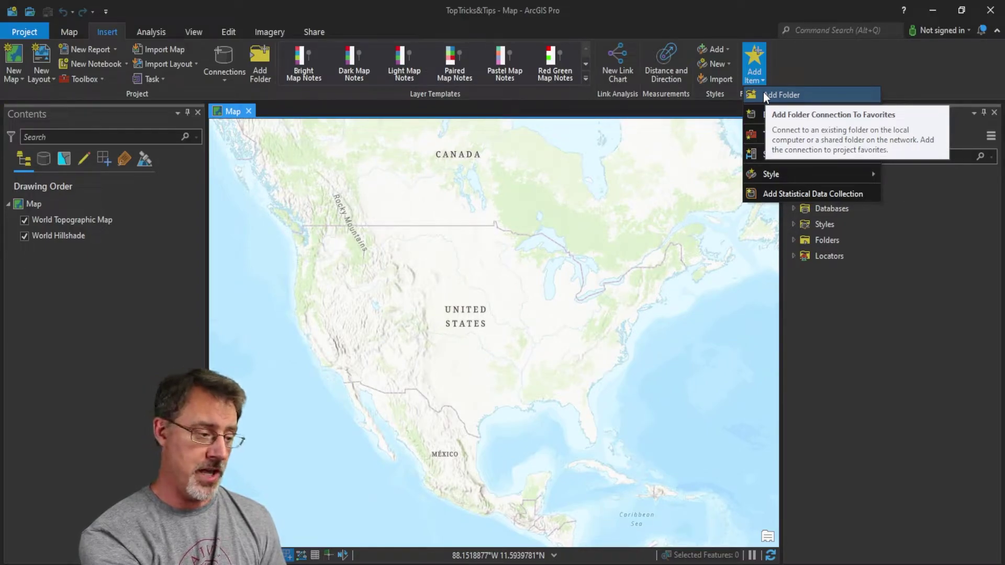
click(763, 93)
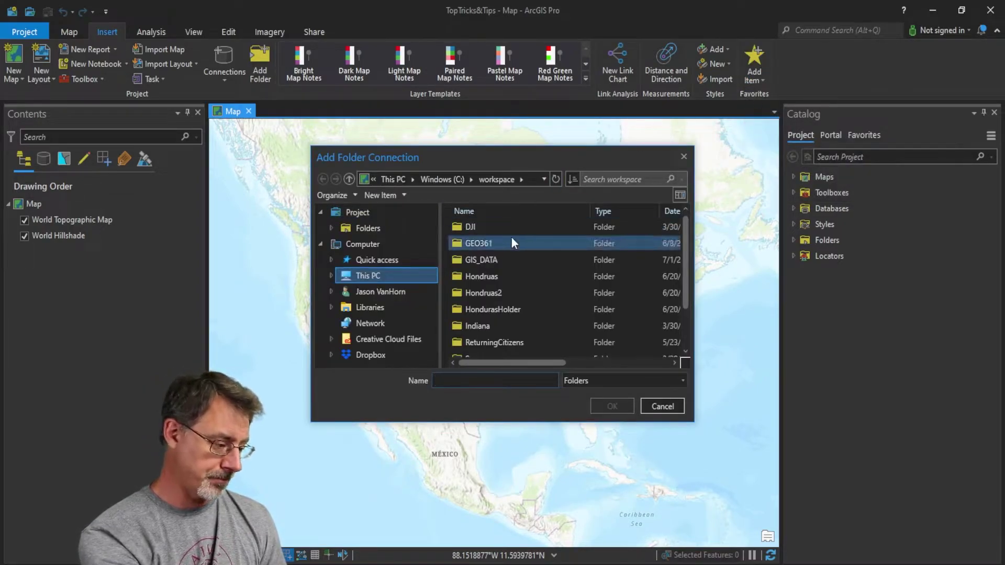
click(459, 260)
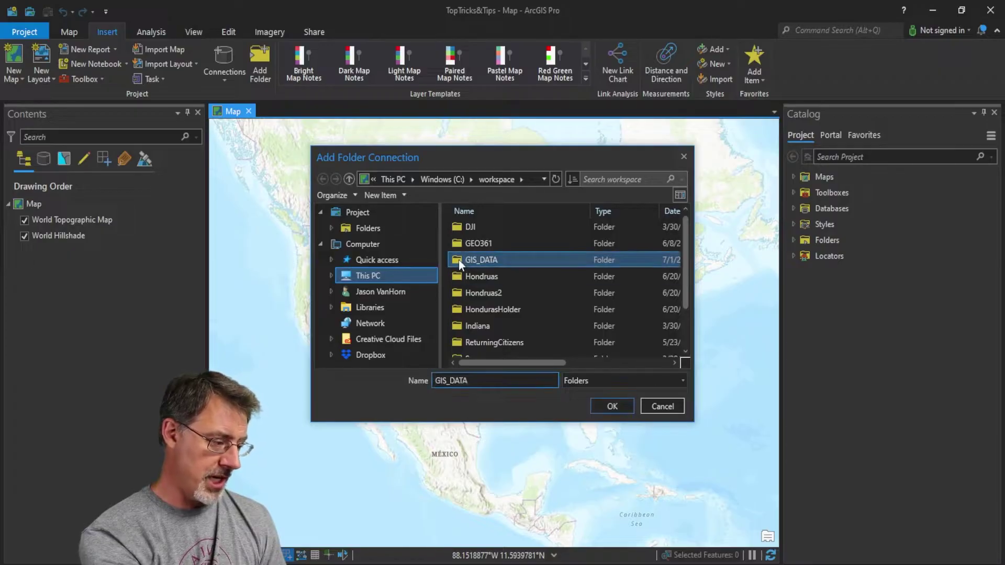
click(611, 405)
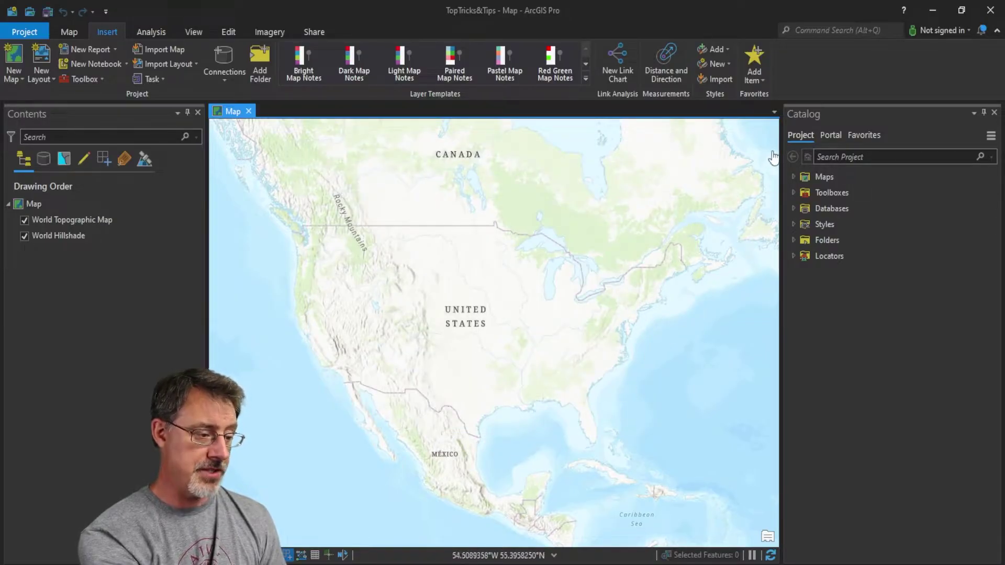
click(867, 138)
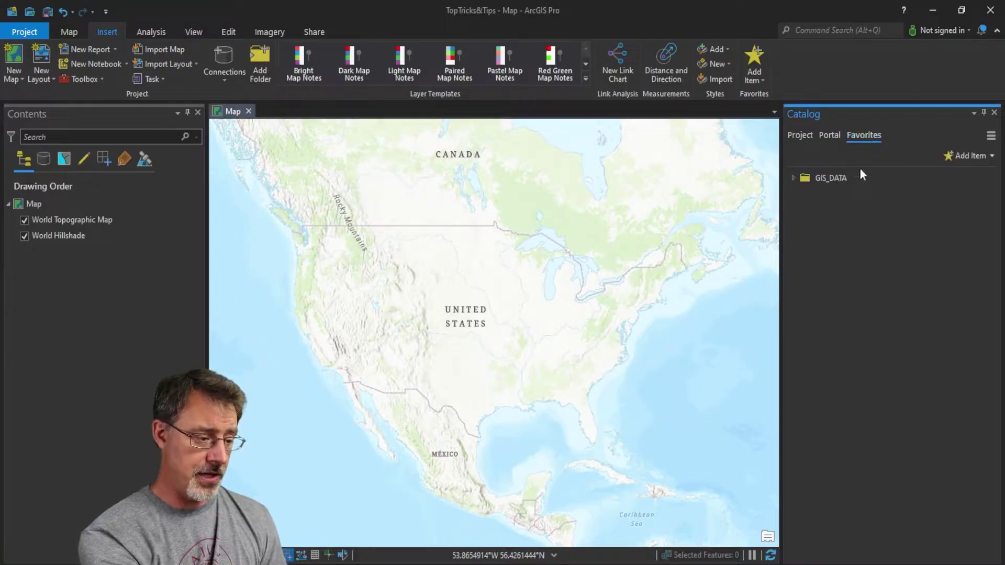
right_click(828, 178)
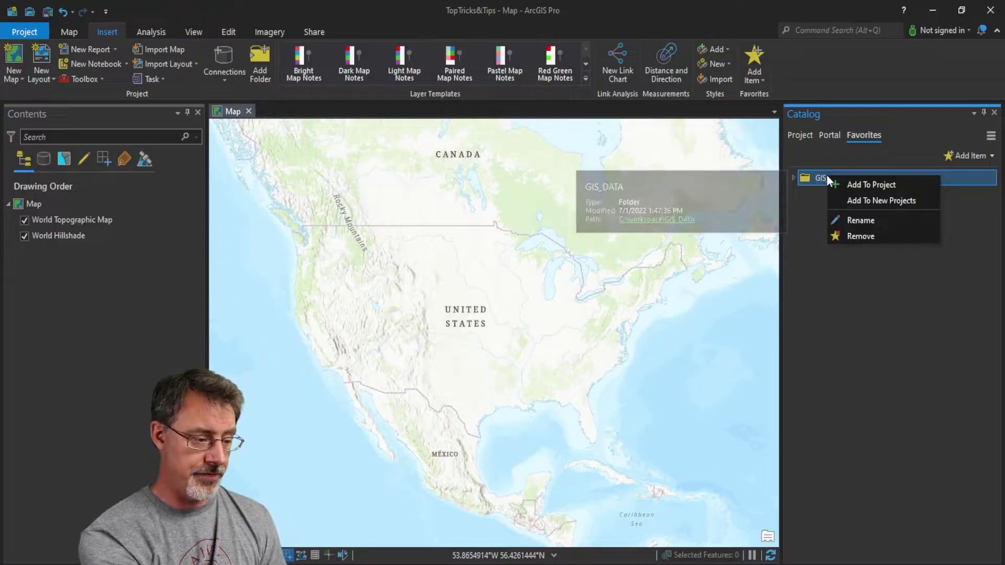
Set the GIS_DATA favorite to be added to new projects
click(855, 202)
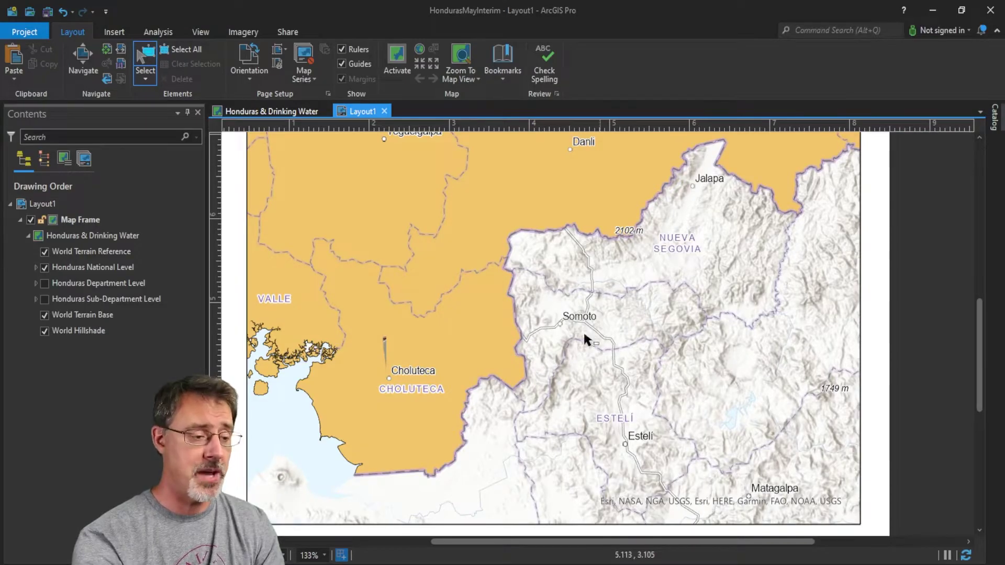
Insert Service Layer Credits dynamic text and position it to the right of the map frame
click(115, 33)
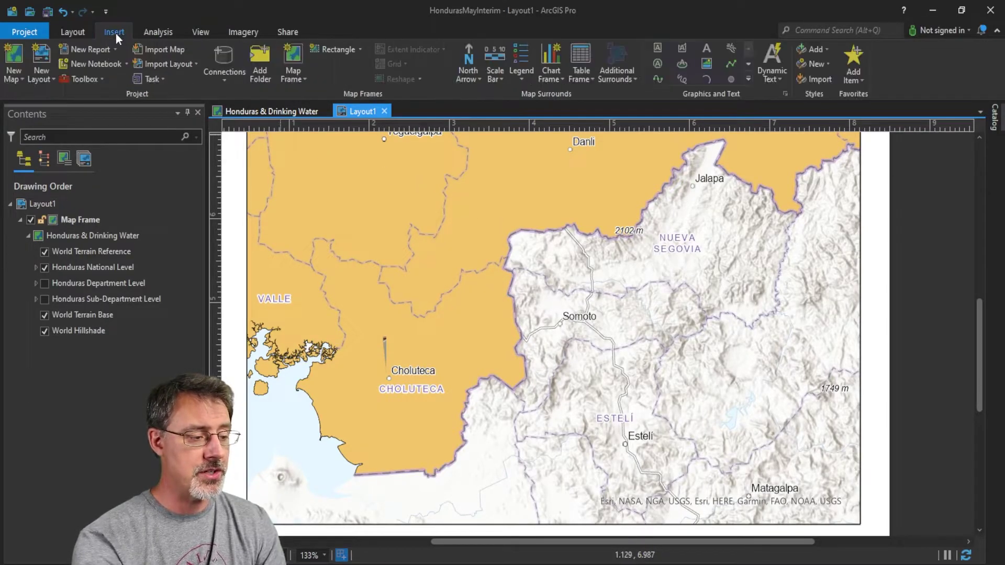
click(778, 66)
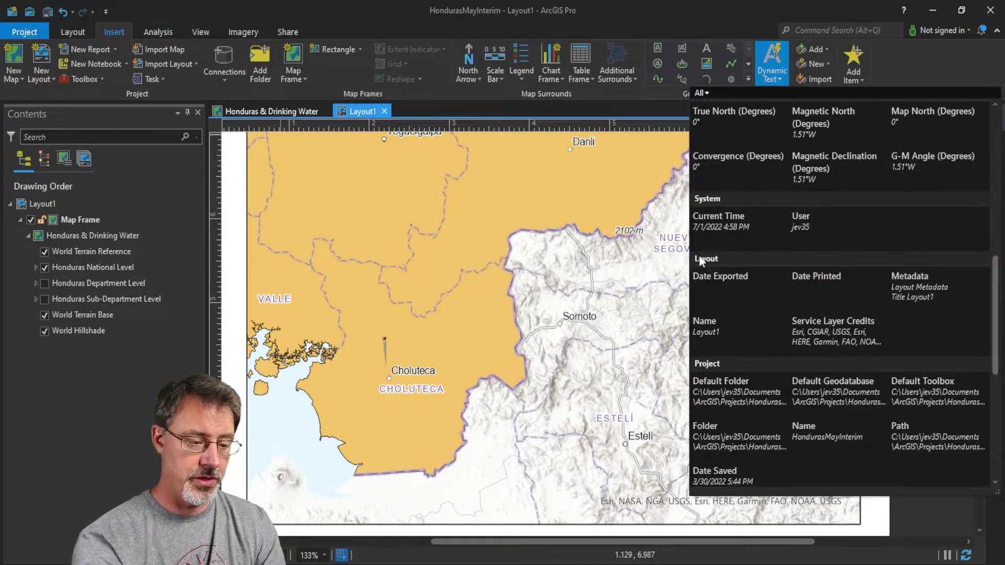
click(823, 332)
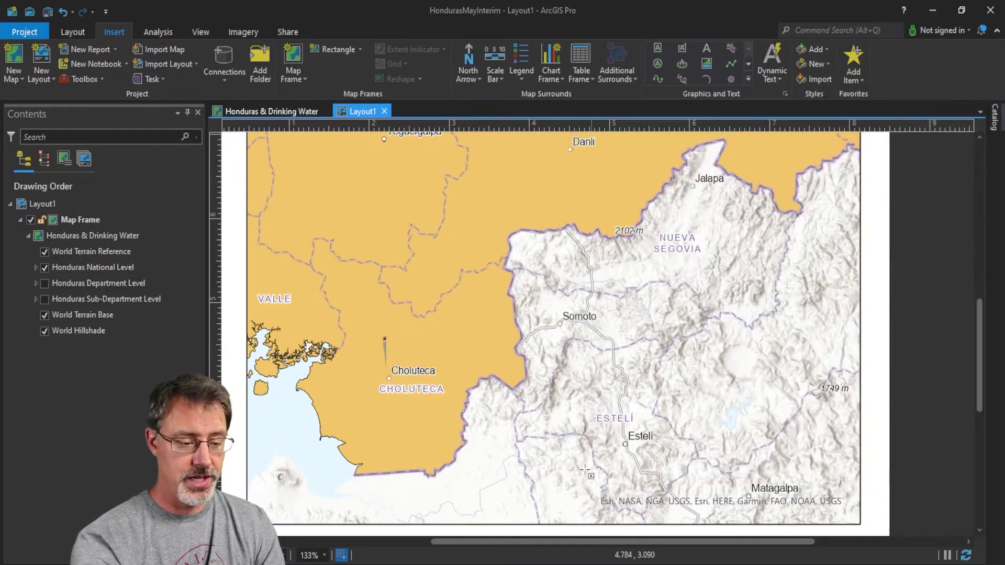
mouse_move(588, 460)
mouse_down()
mouse_move(714, 546)
mouse_move(853, 526)
mouse_move(861, 516)
mouse_up()
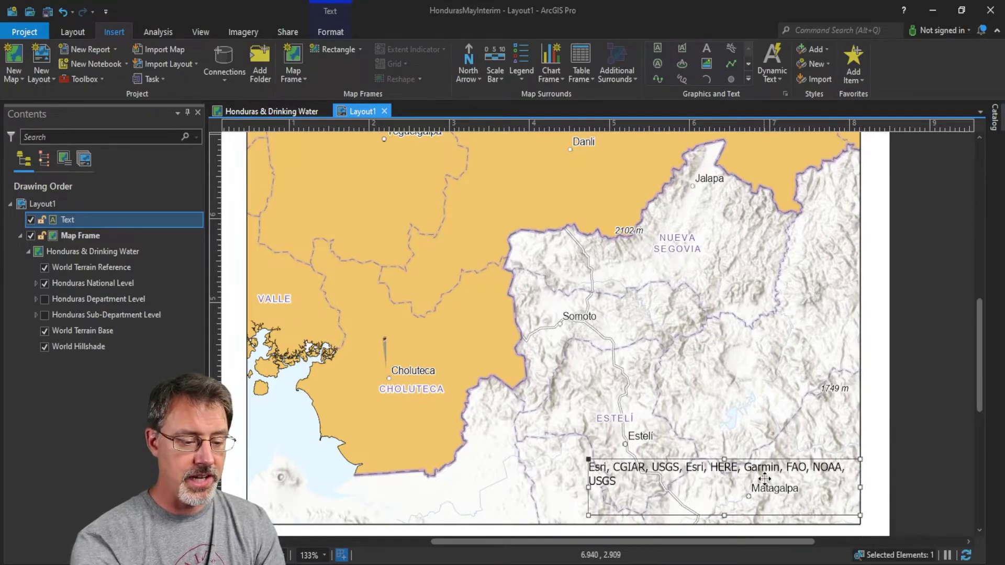
drag(764, 479, 954, 258)
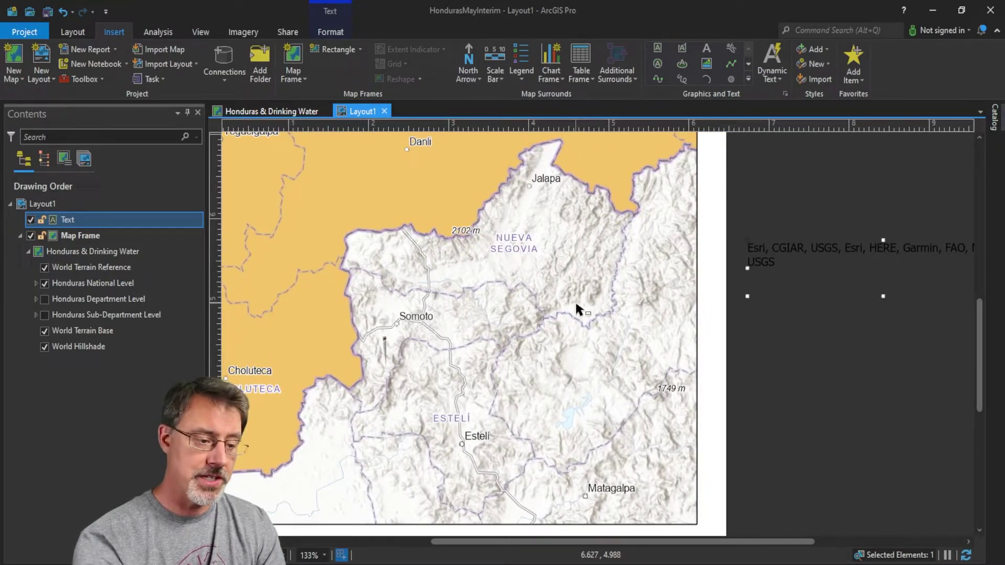
click(746, 195)
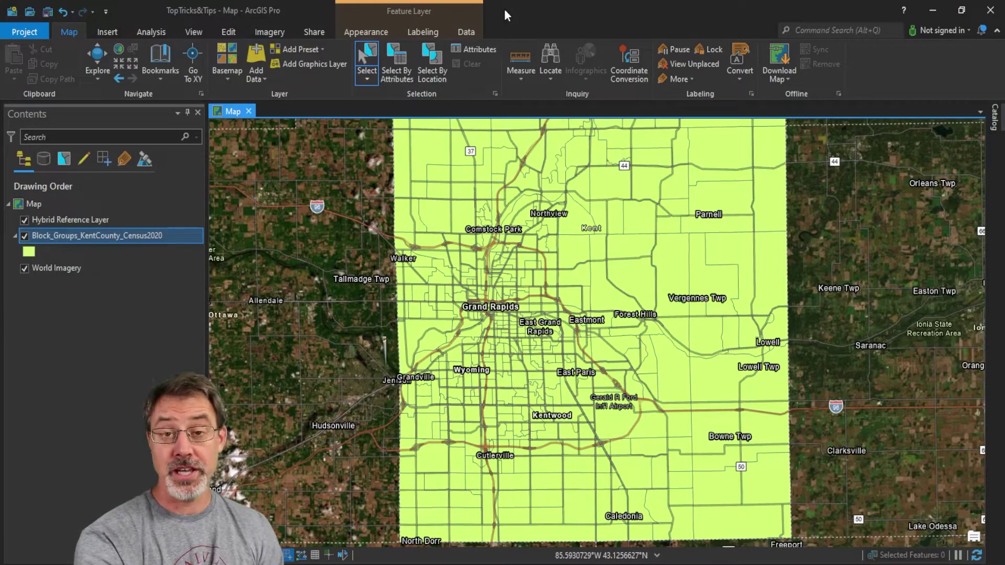
Open the Block_Groups attribute table, dock it beside the map, and scroll to the P1_001N column
right_click(131, 237)
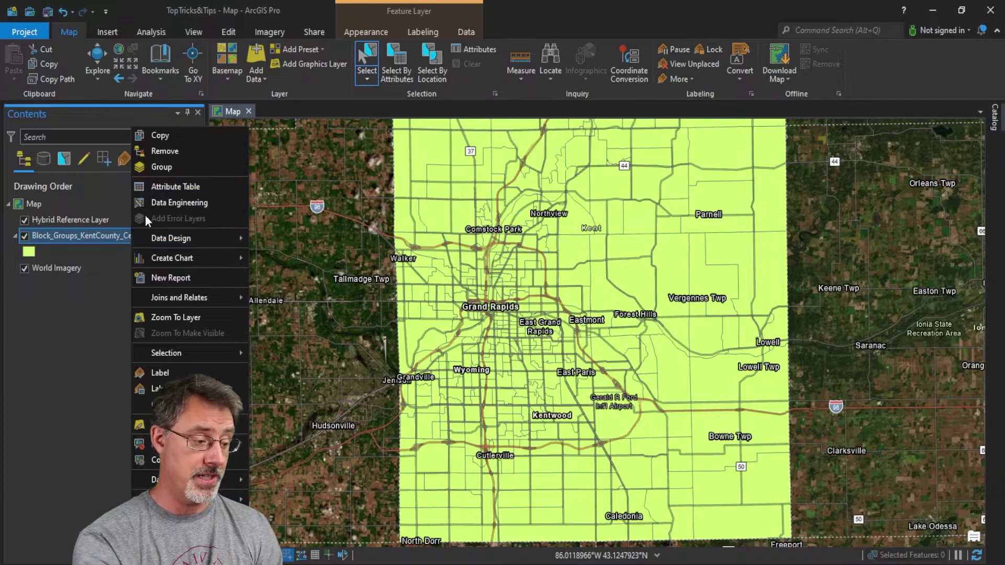
click(156, 187)
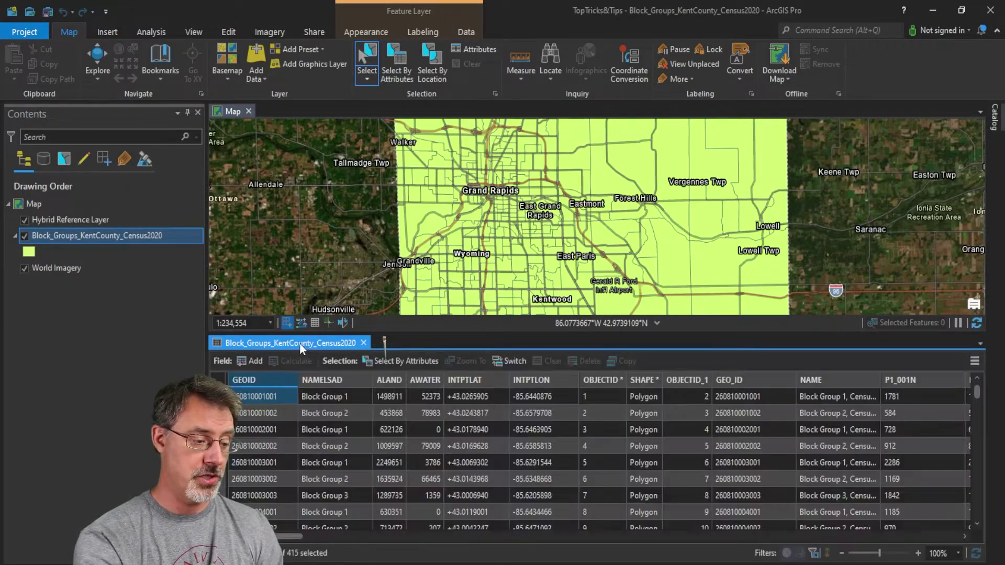
drag(680, 269, 626, 212)
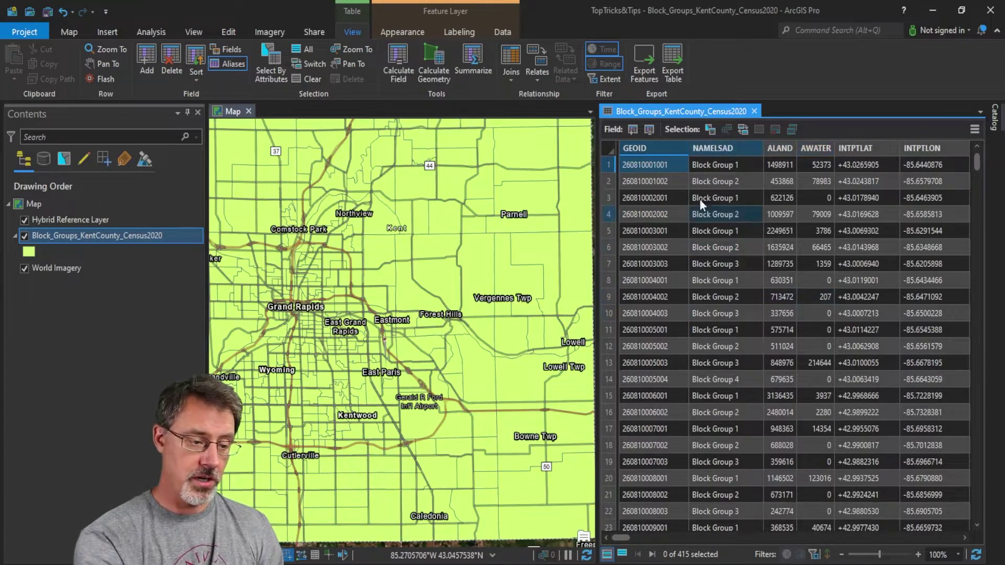
drag(626, 535, 655, 533)
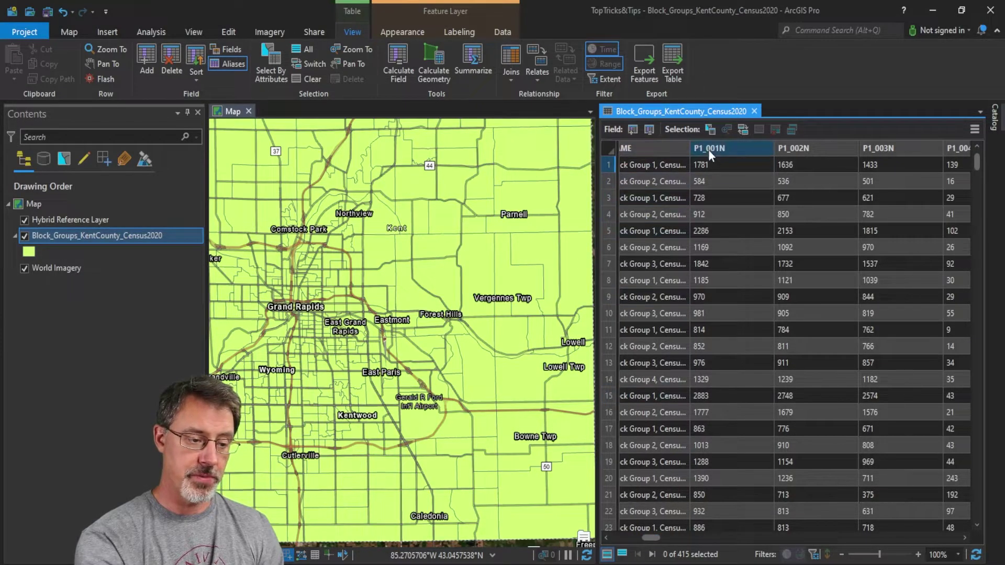
mouse_move(715, 147)
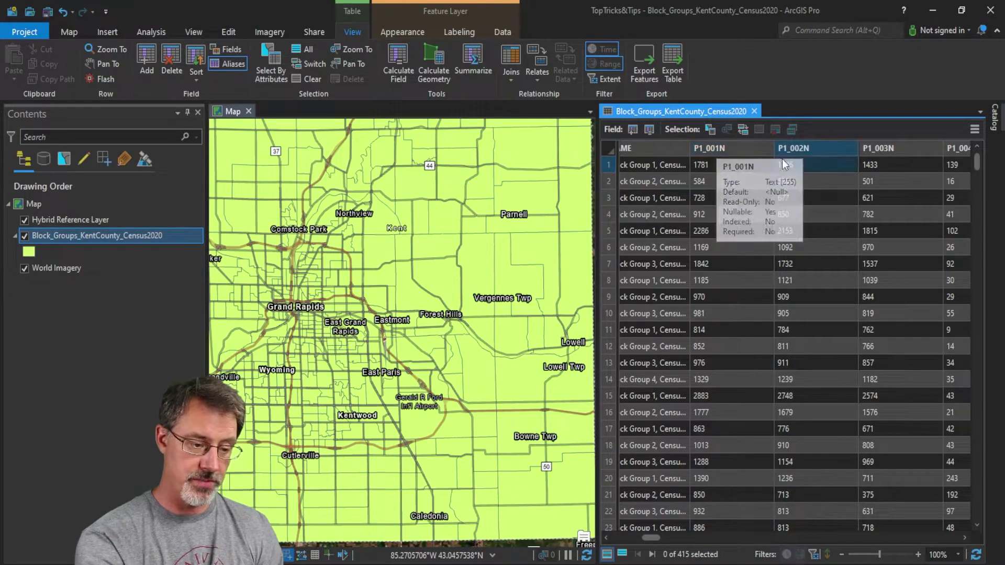
mouse_move(807, 155)
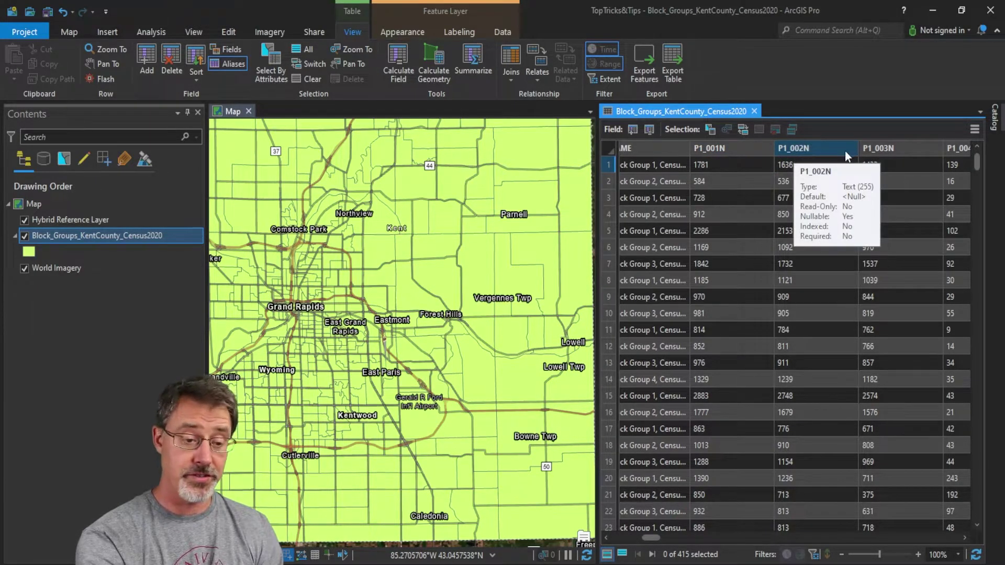
mouse_move(871, 150)
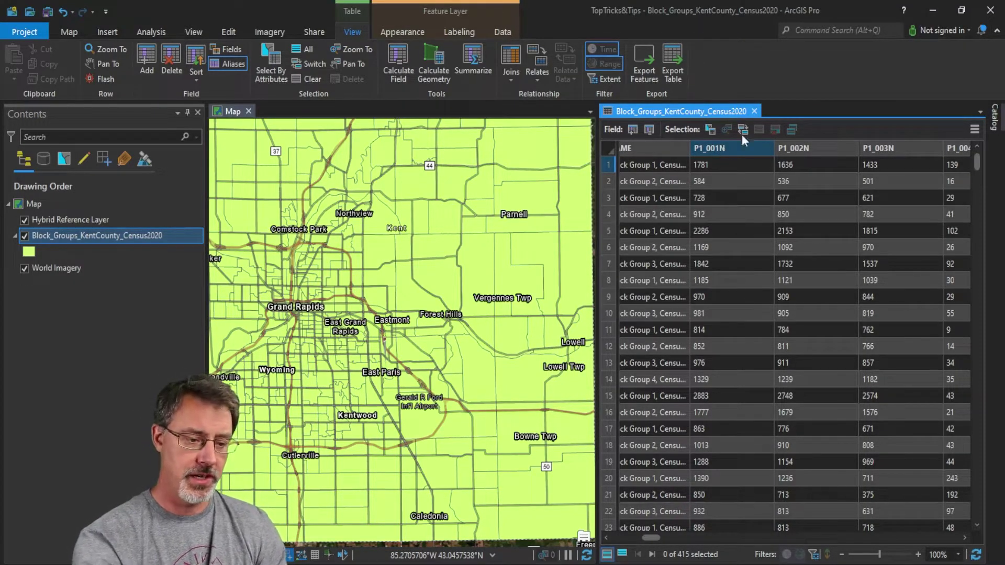
click(974, 130)
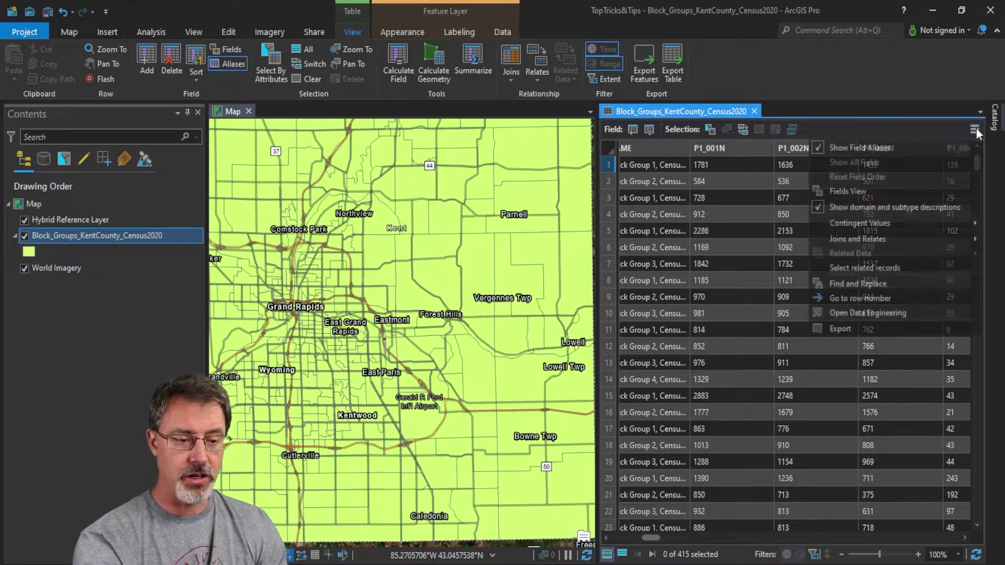
click(868, 139)
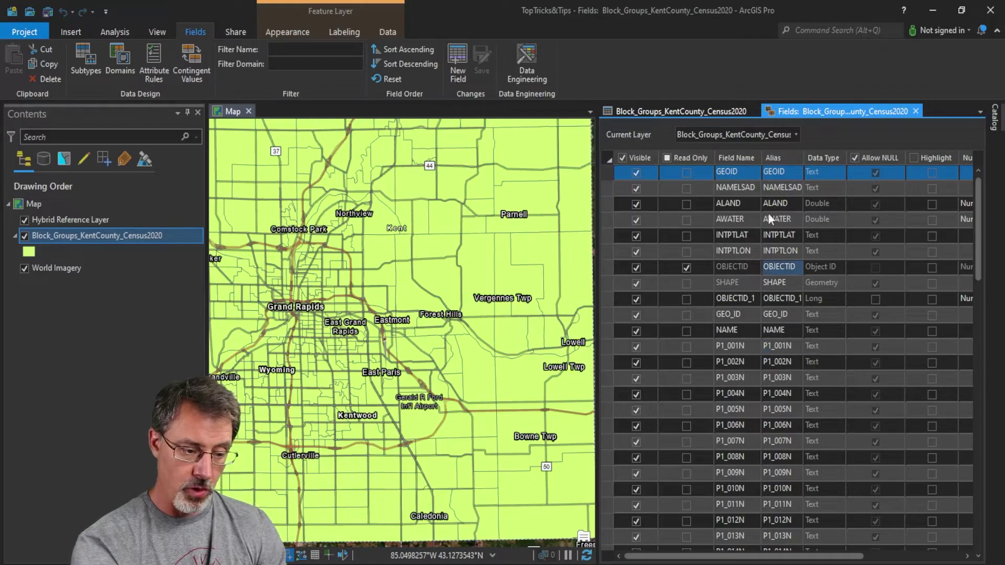
Enter 'Total Population' as the P1_001N alias, then close Fields view and save the changes
click(778, 346)
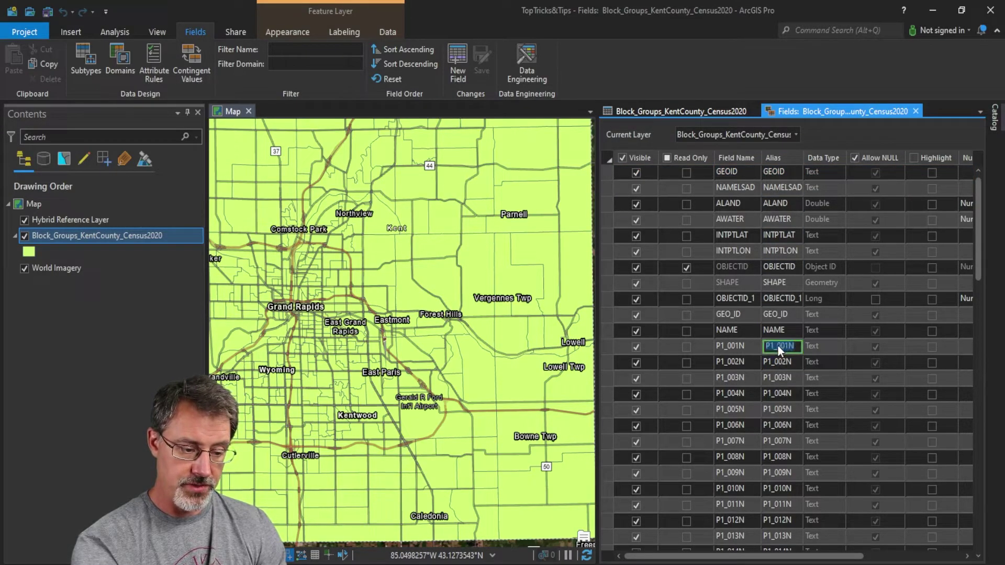
text(To)
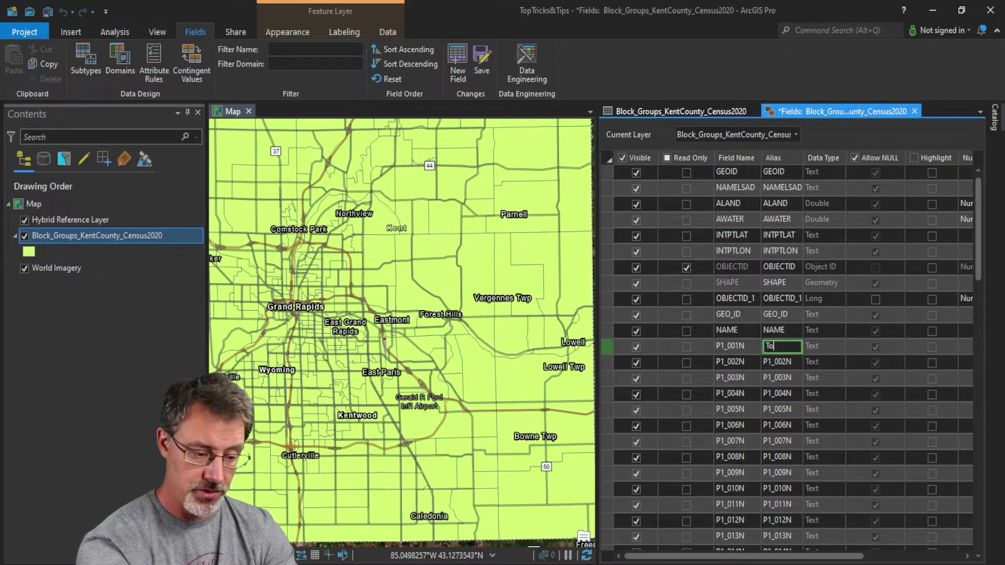
text(tal Po)
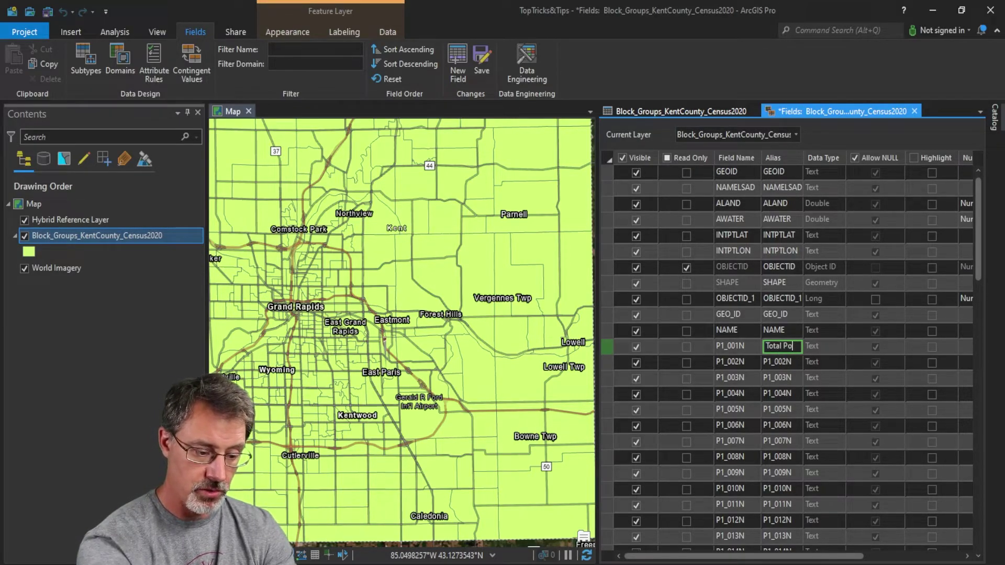
text(pulation)
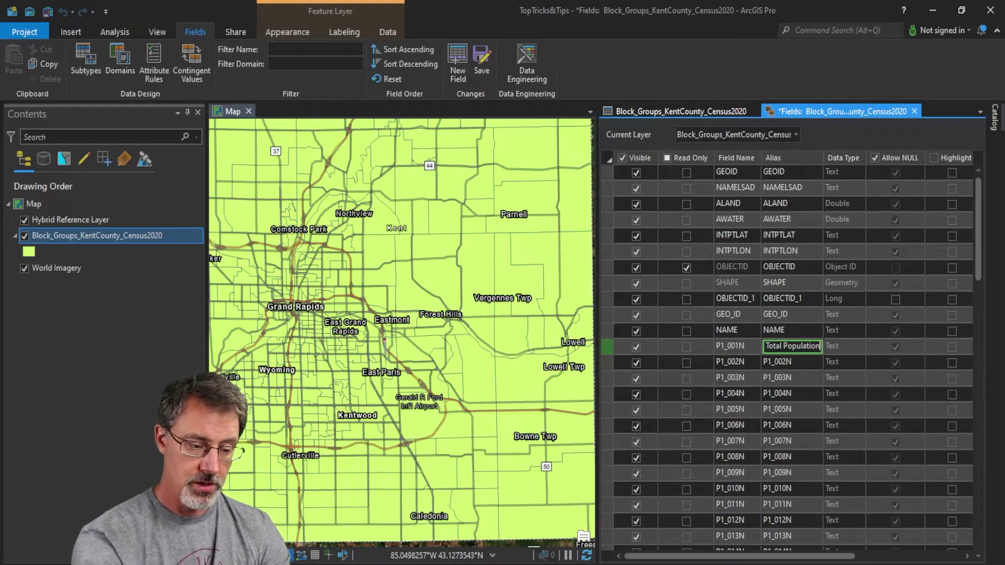
key(Return)
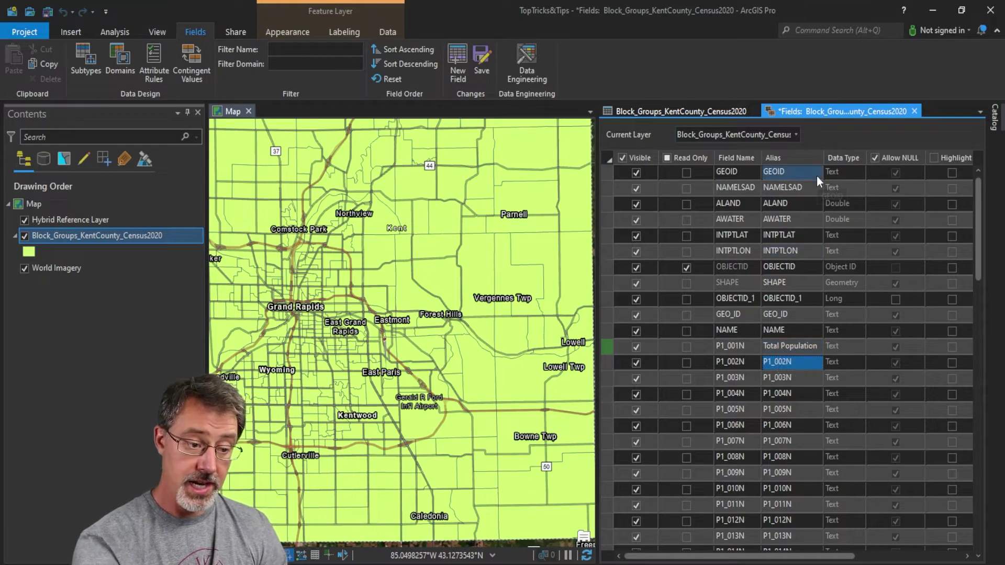
click(914, 111)
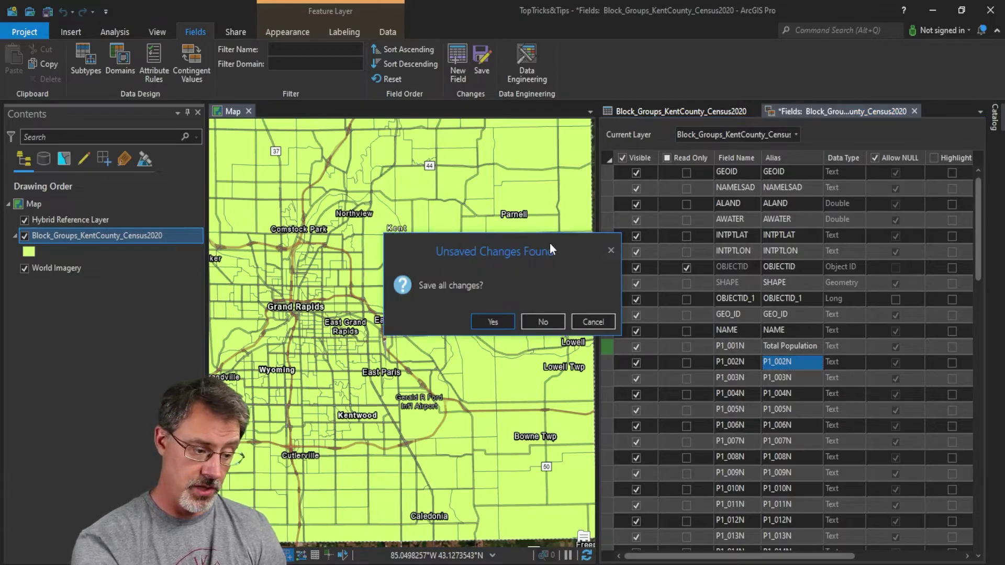
click(493, 322)
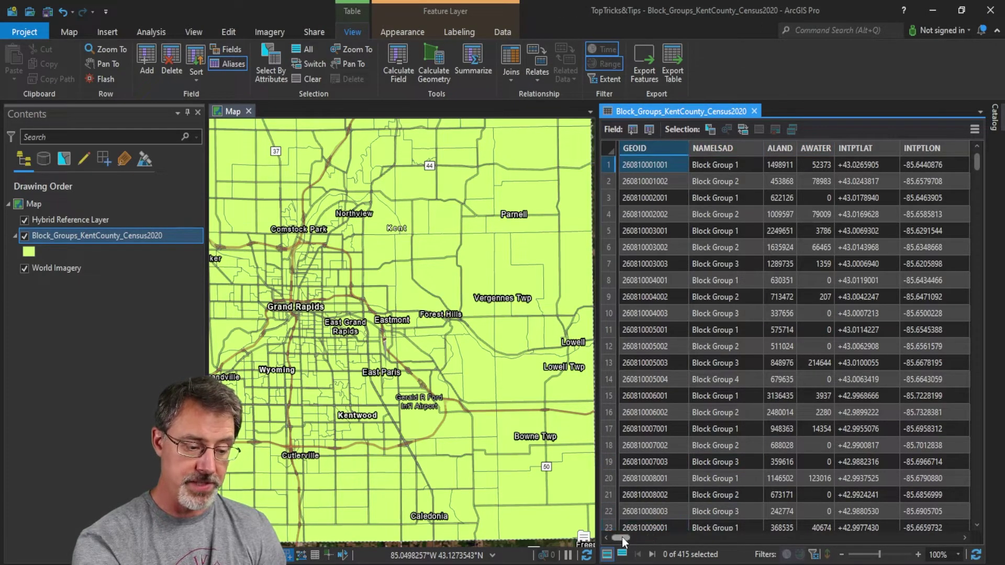
Toggle Show Field Aliases off and back on so P1_001N displays as Total Population
drag(622, 537, 649, 537)
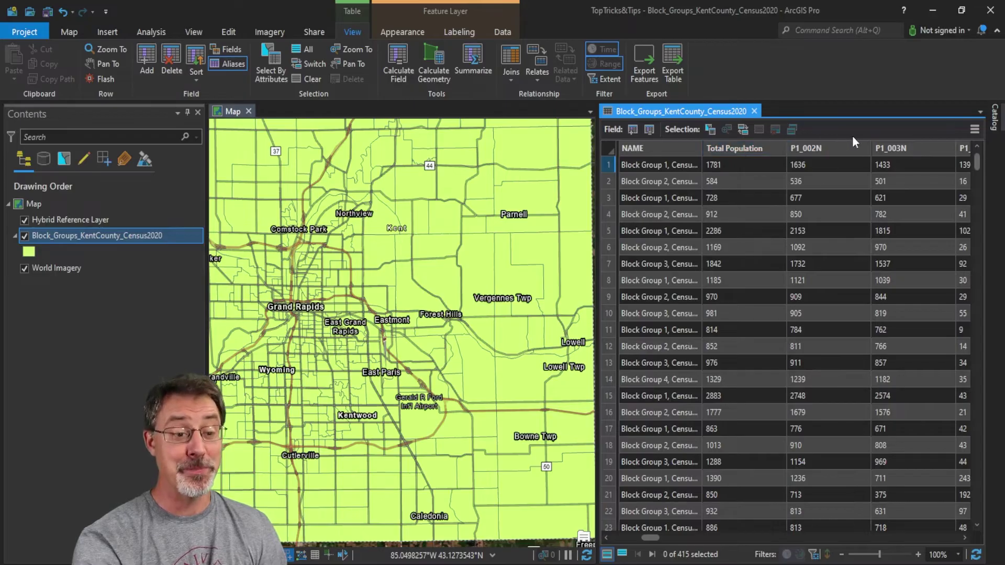
click(975, 131)
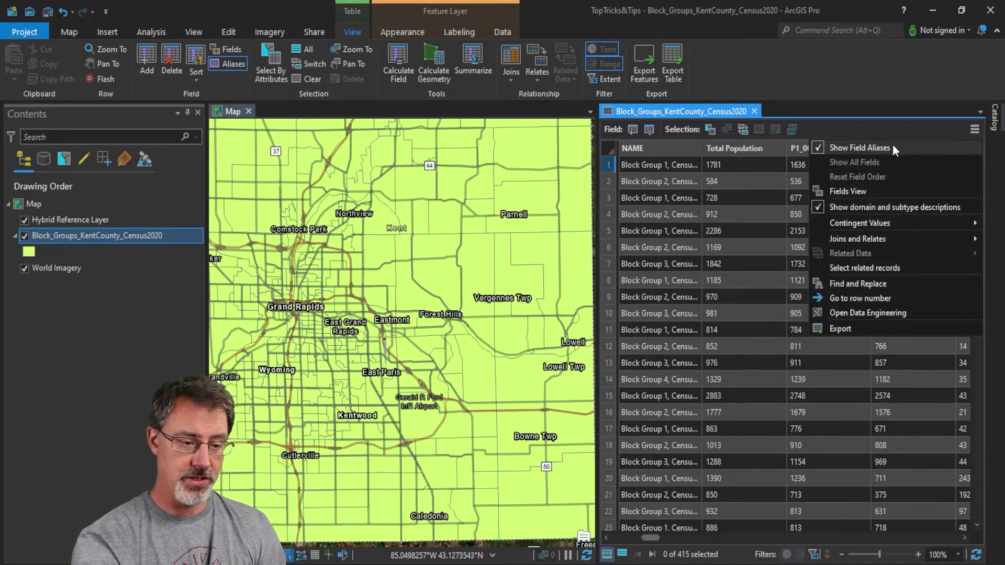
click(868, 145)
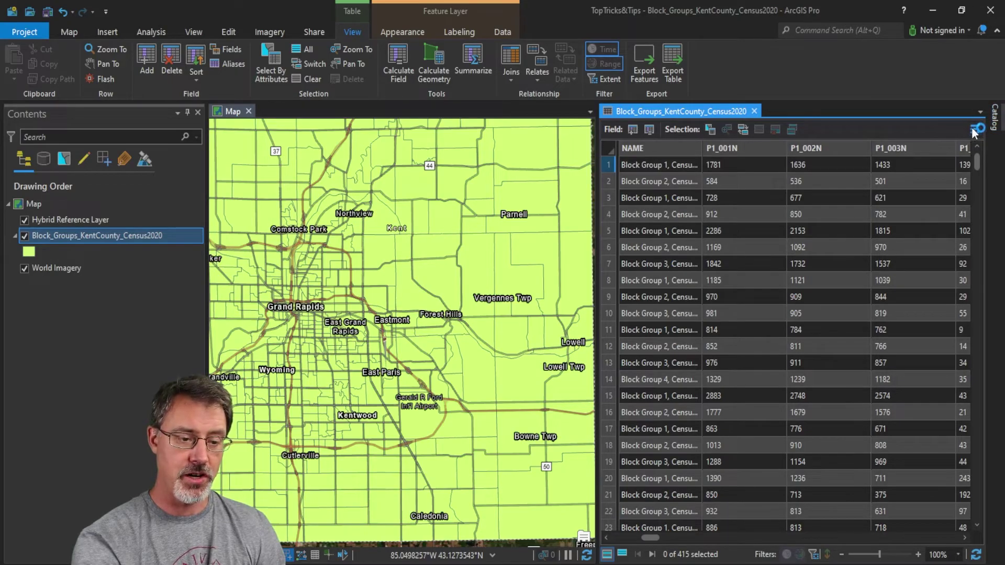
click(973, 130)
click(865, 148)
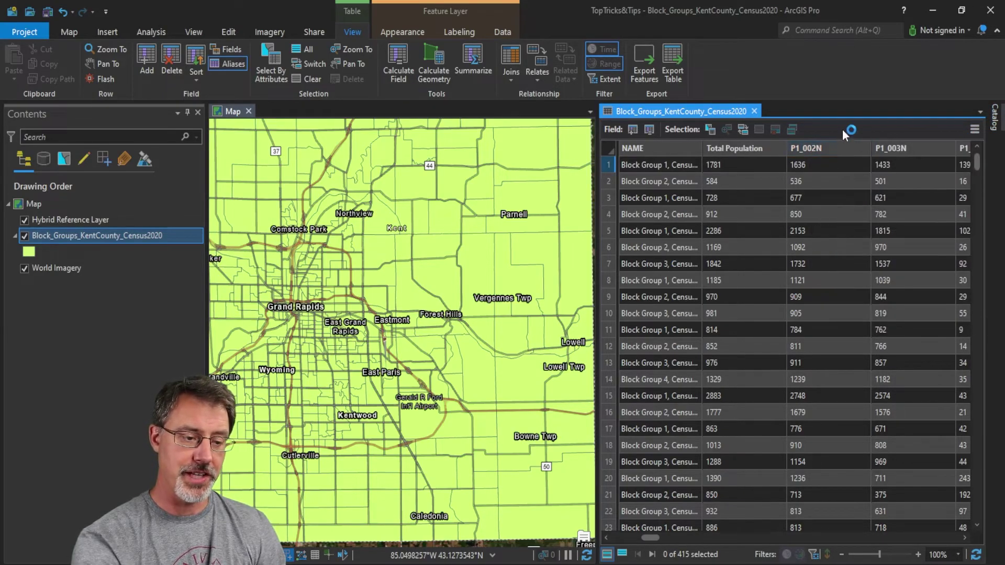